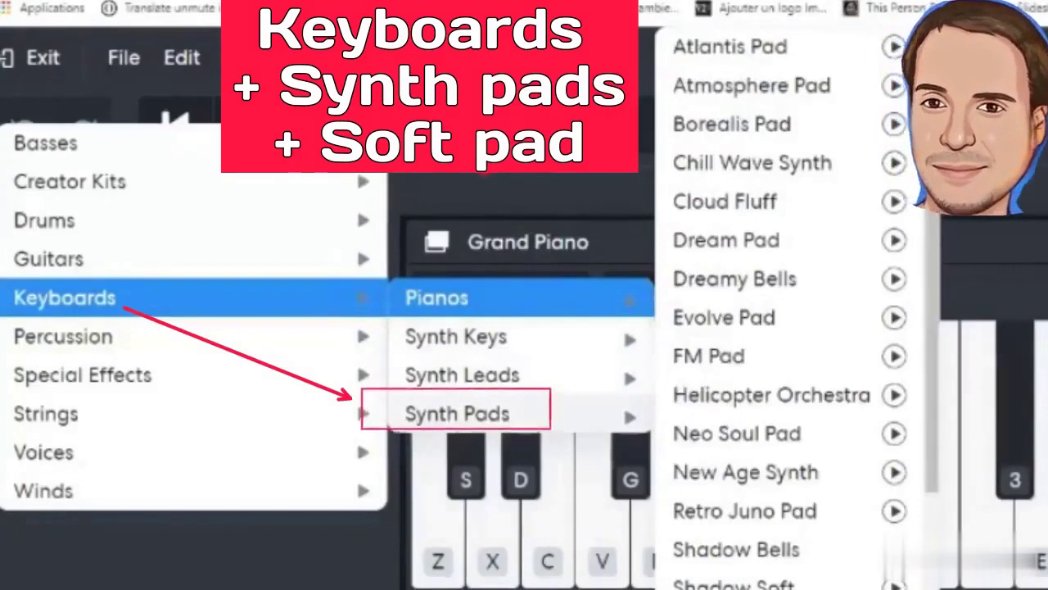
Step: Choose the Soft Pad from the Synth Pads keyboards as the track's instrument
drag(932, 172, 932, 195)
scroll(787, 312, down, 4)
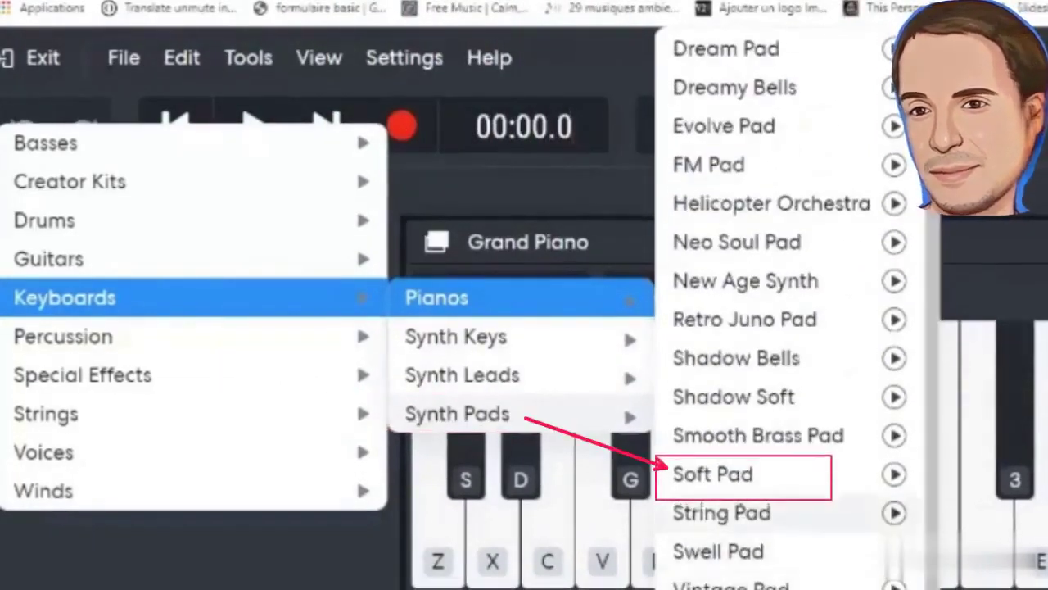
click(729, 475)
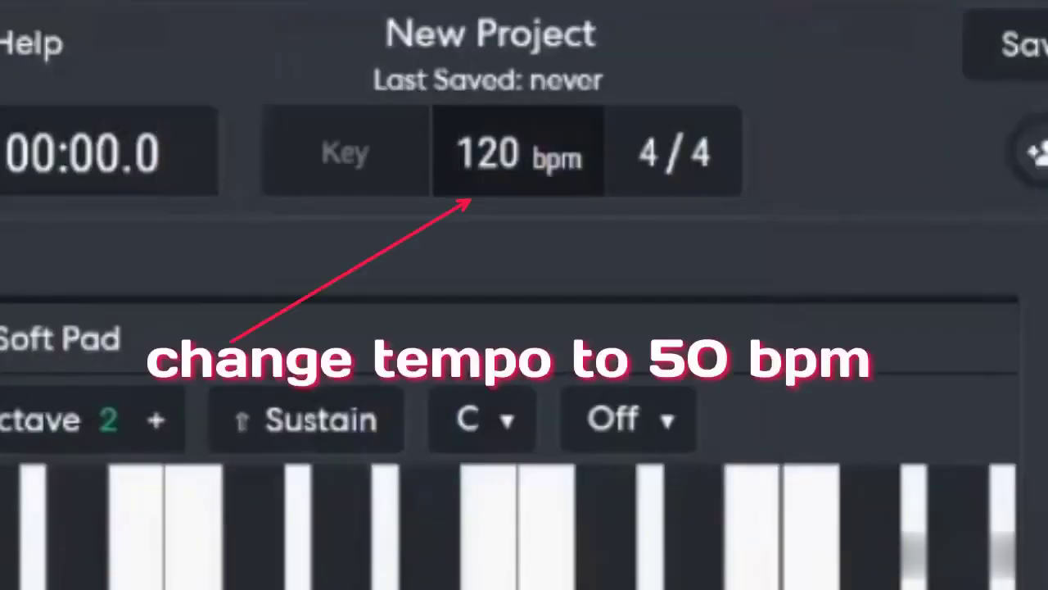
Step: Lower the project tempo to 50 bpm
drag(518, 152, 518, 204)
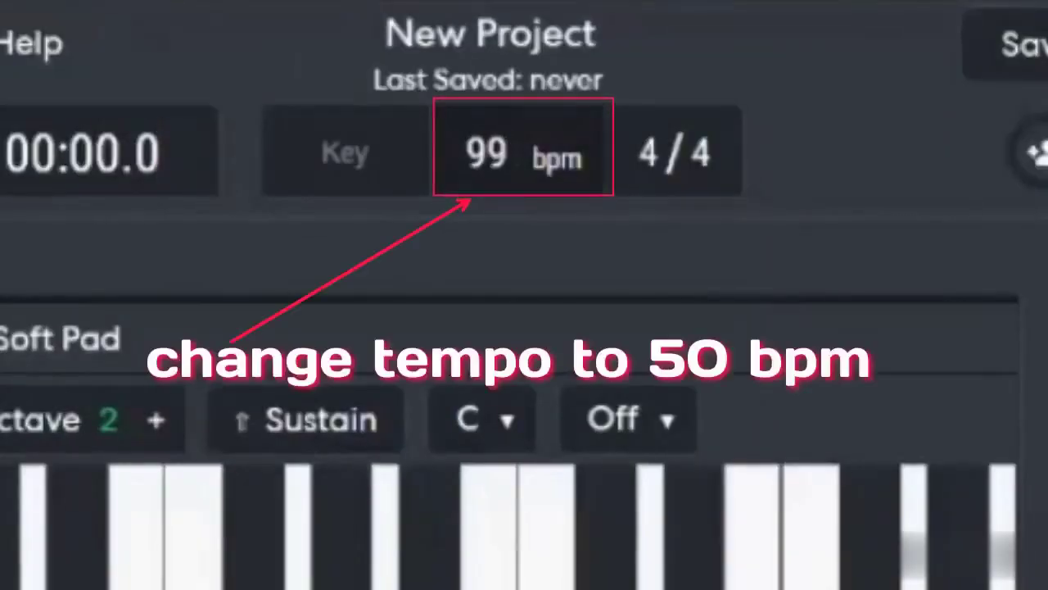
drag(518, 152, 518, 201)
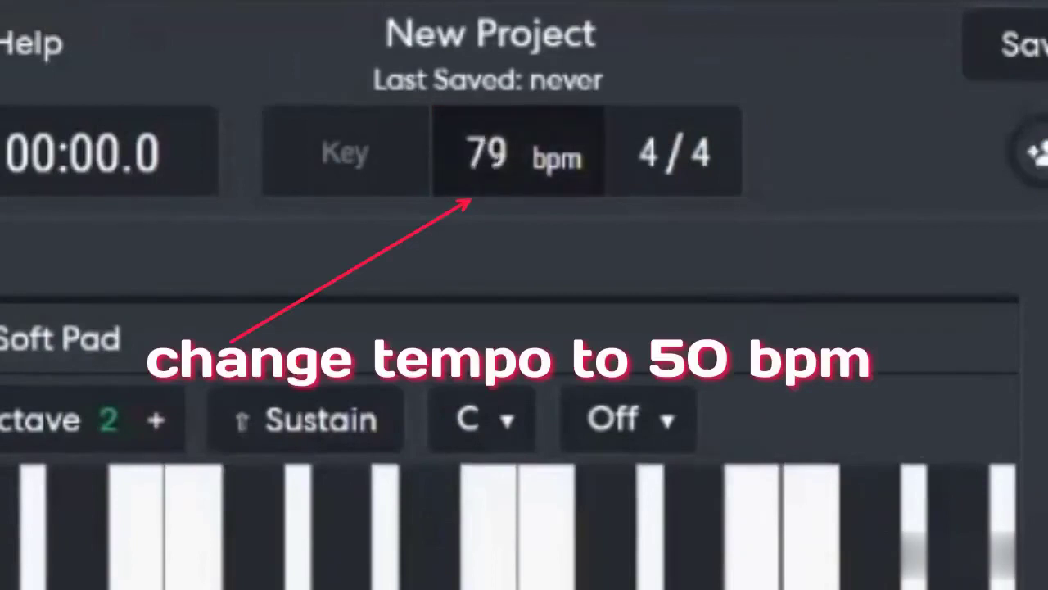
drag(518, 152, 518, 159)
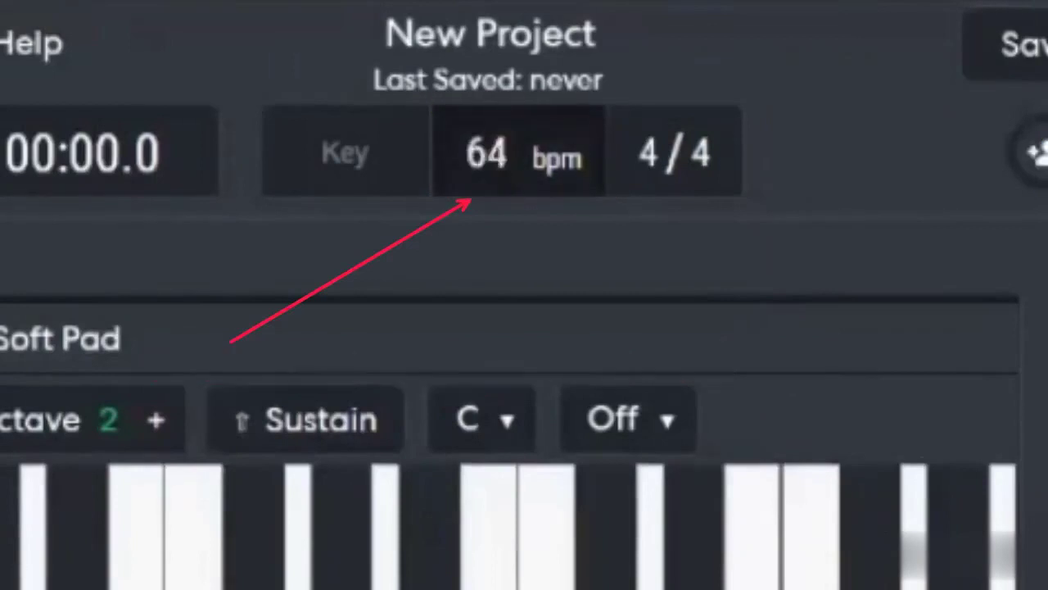
drag(491, 221, 492, 227)
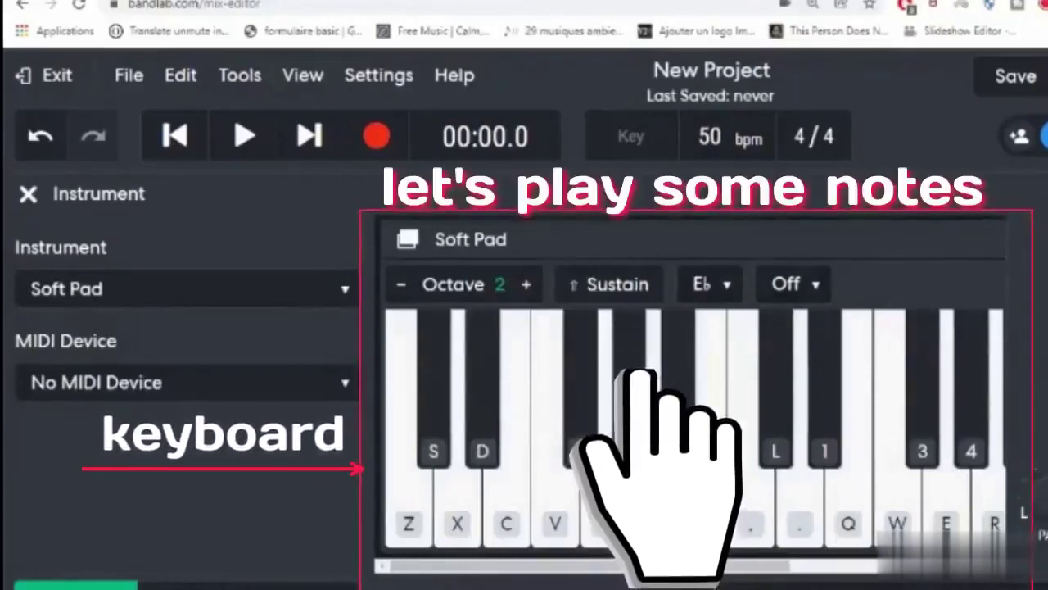
drag(688, 566, 889, 566)
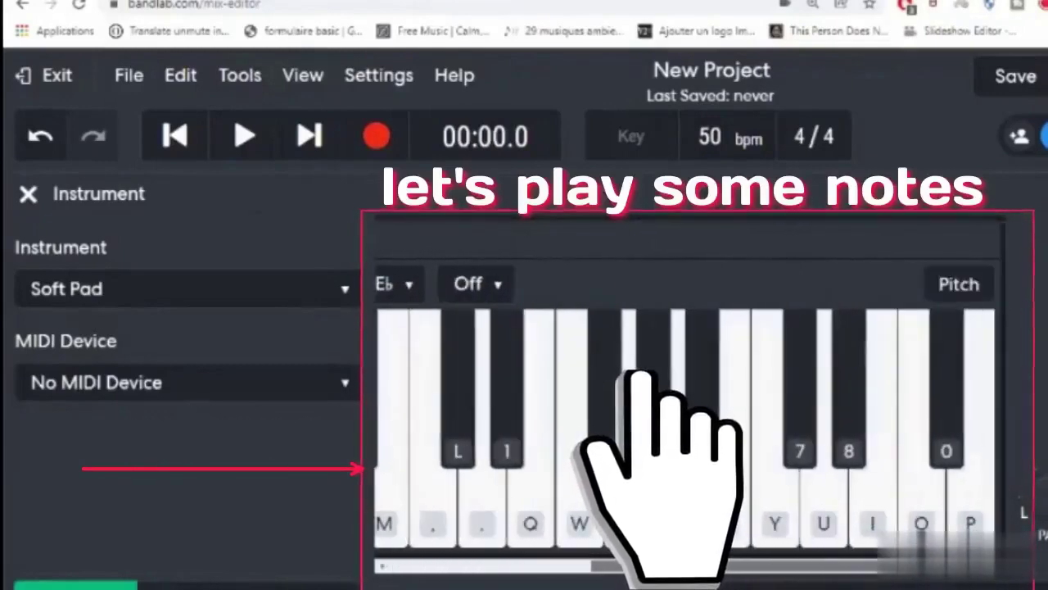
scroll(692, 426, left, 4)
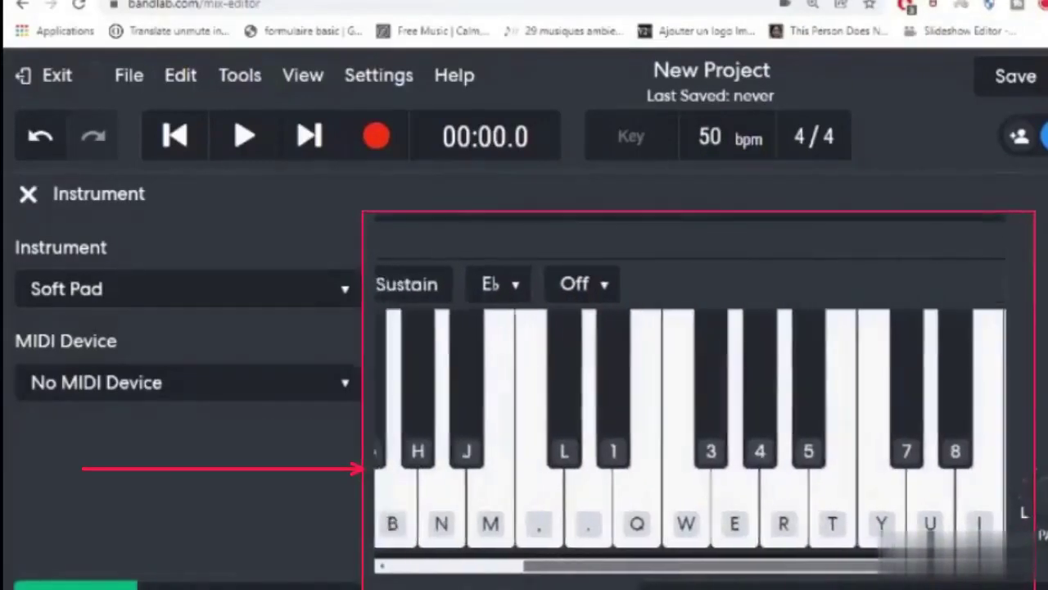
scroll(692, 425, left, 4)
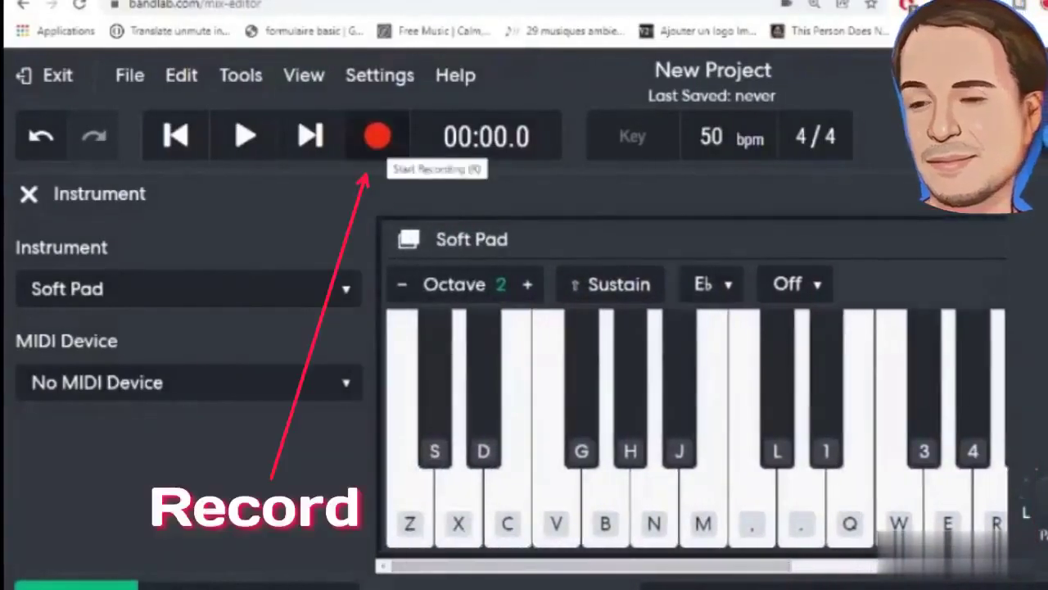
Step: Record a slow Soft Pad melody of long-held neighbouring notes, using those labelled V, B, N, M and comma, and end the recording
click(378, 136)
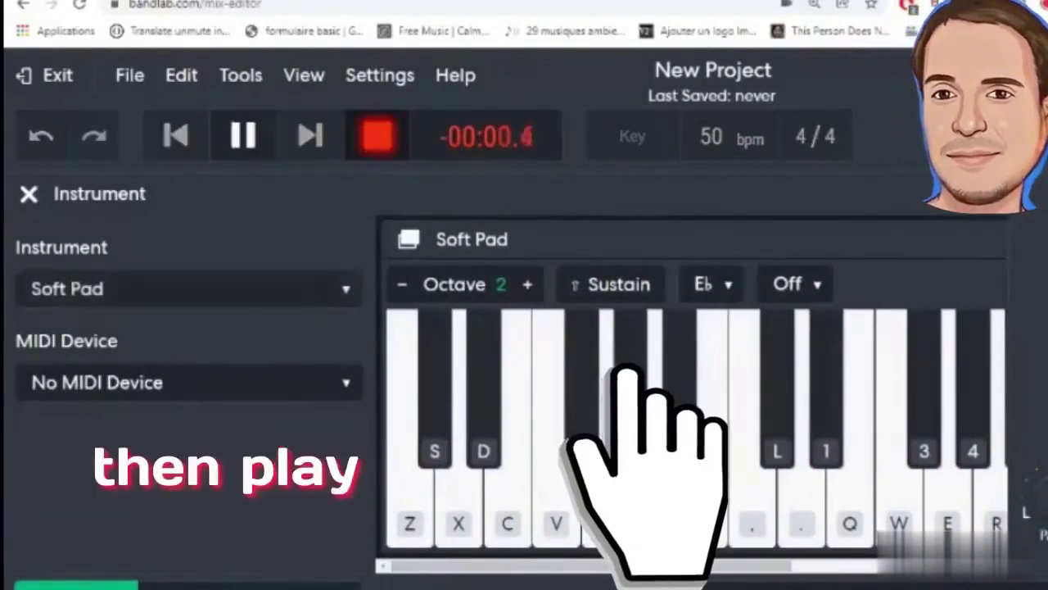
key(n)
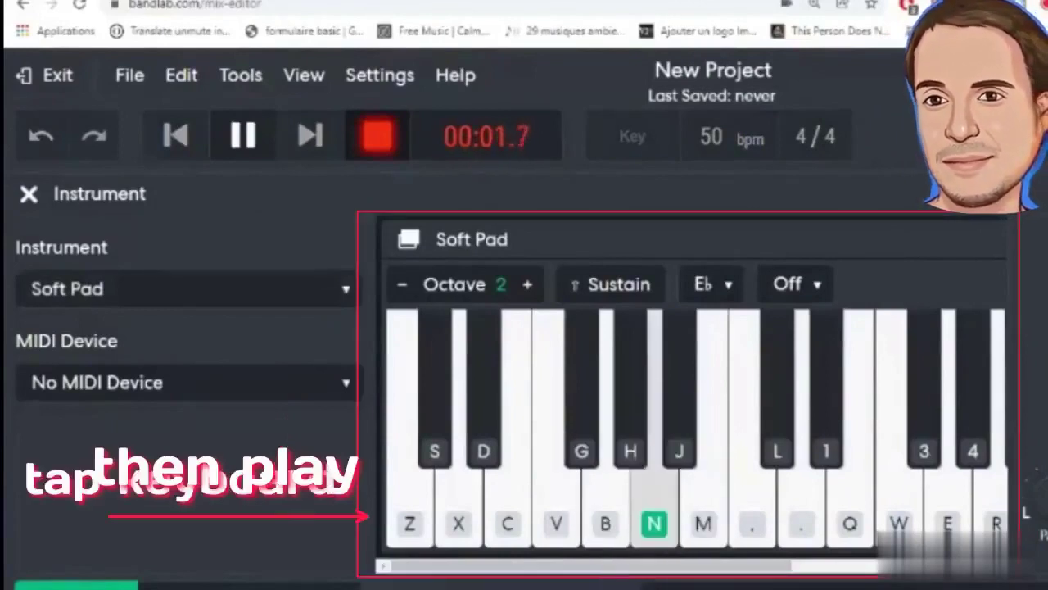
key(m)
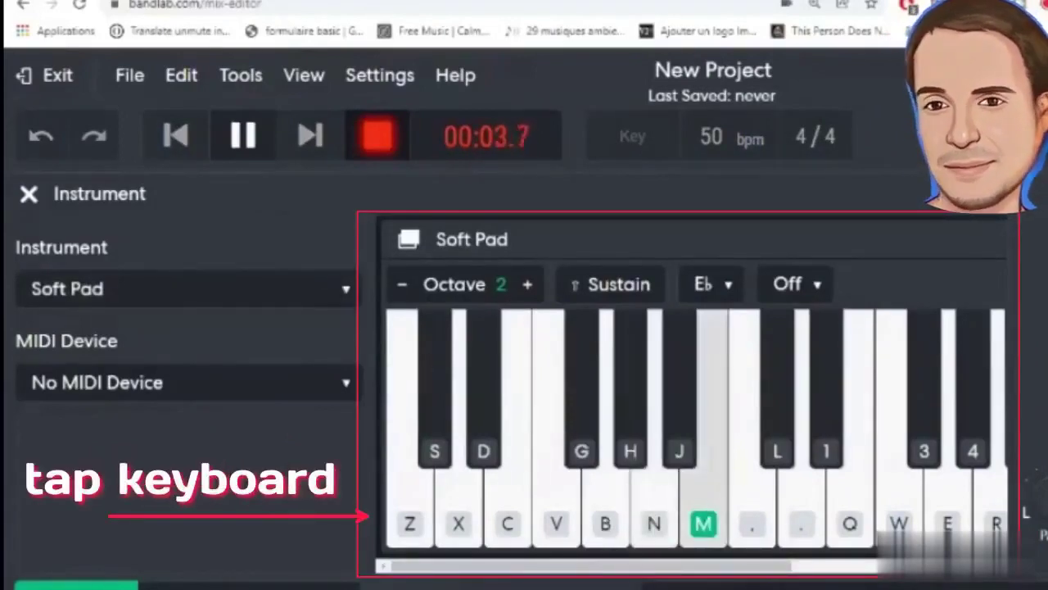
key(n)
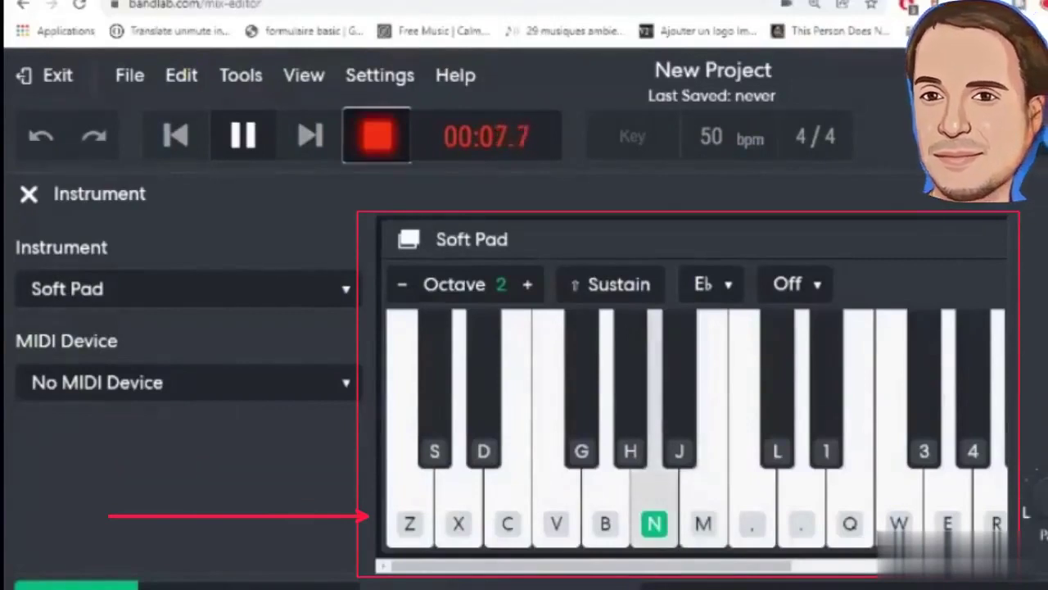
key(b)
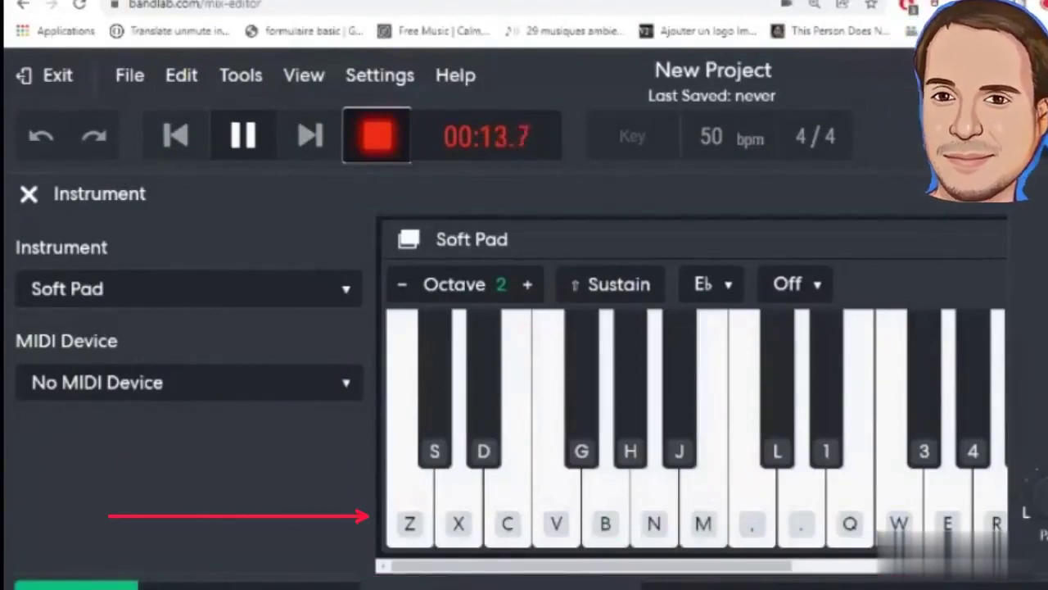
key(m)
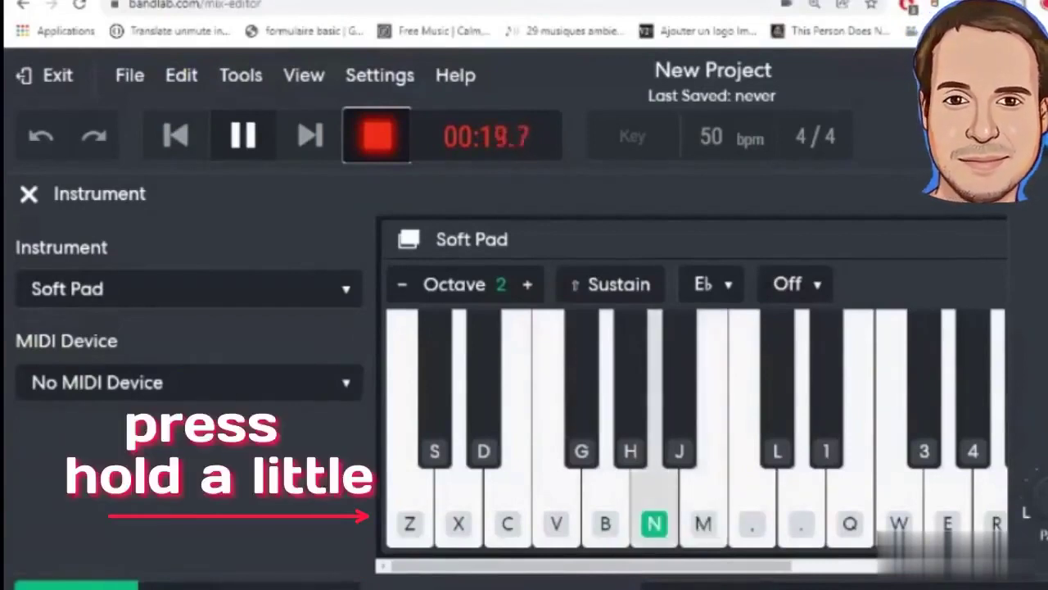
key(b)
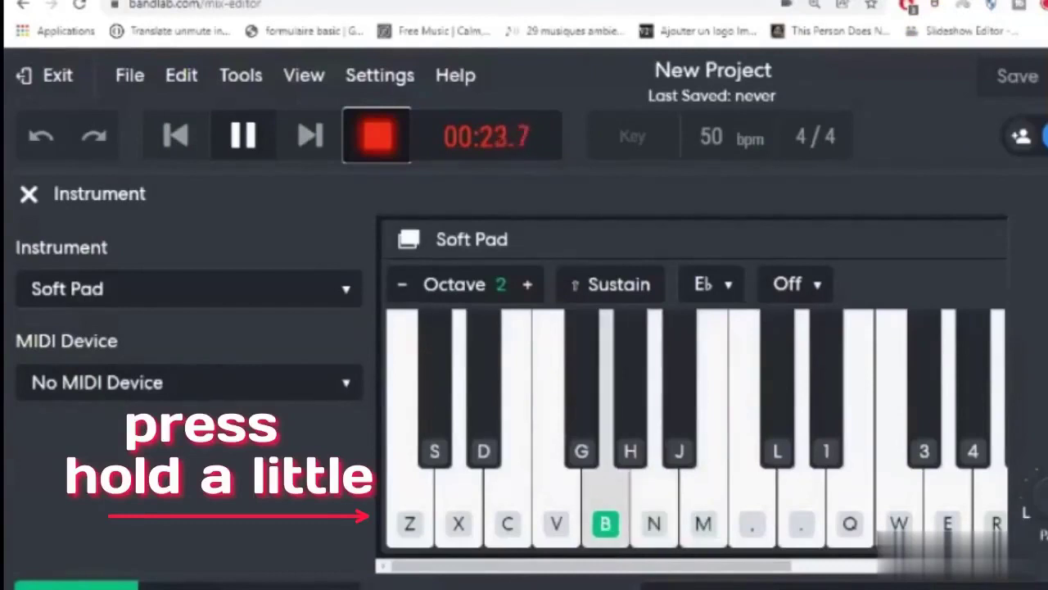
key(n)
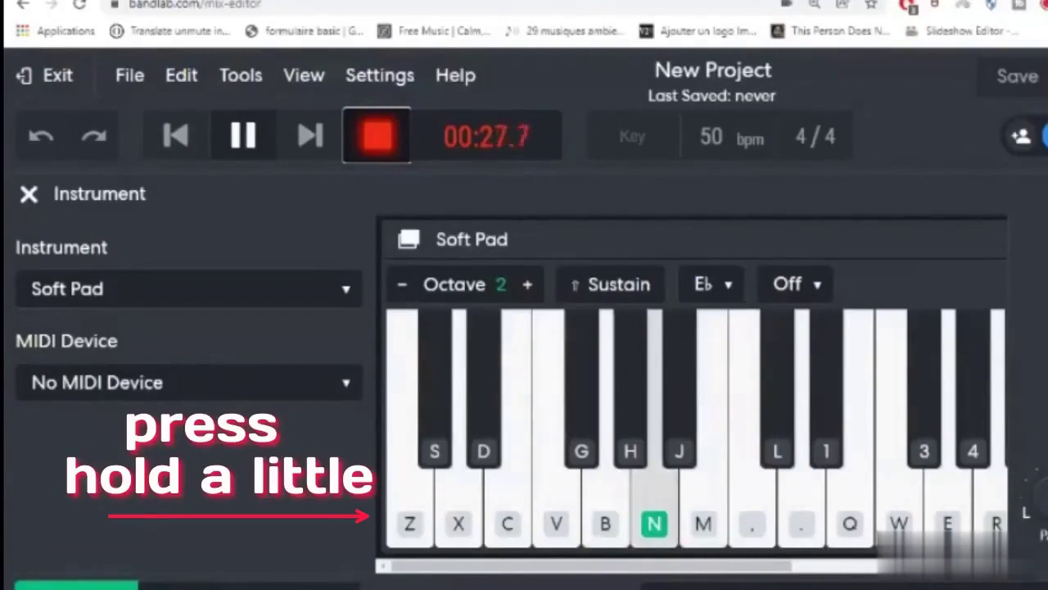
key(m)
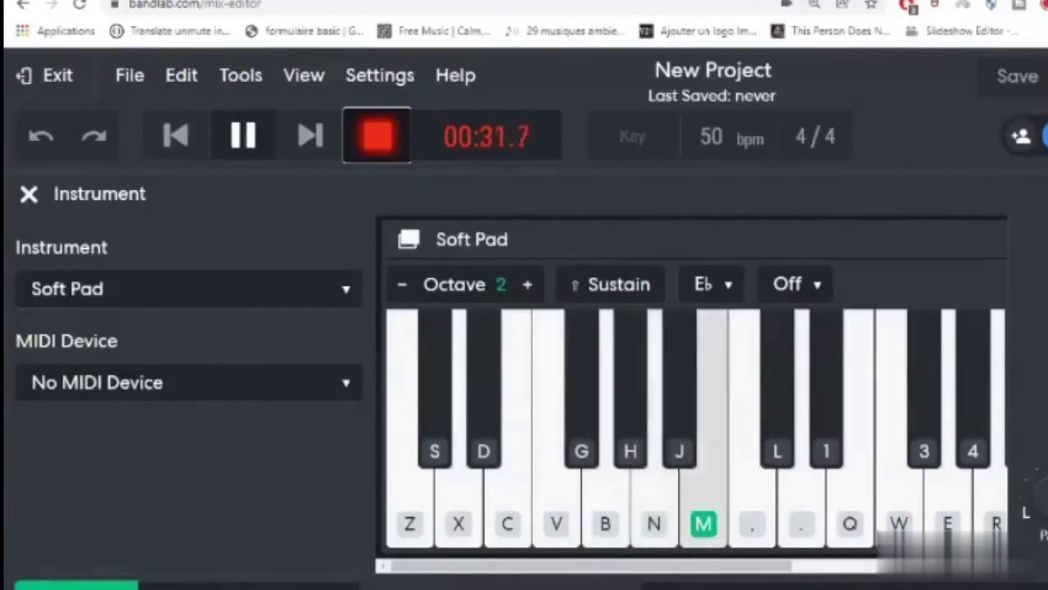
key(b)
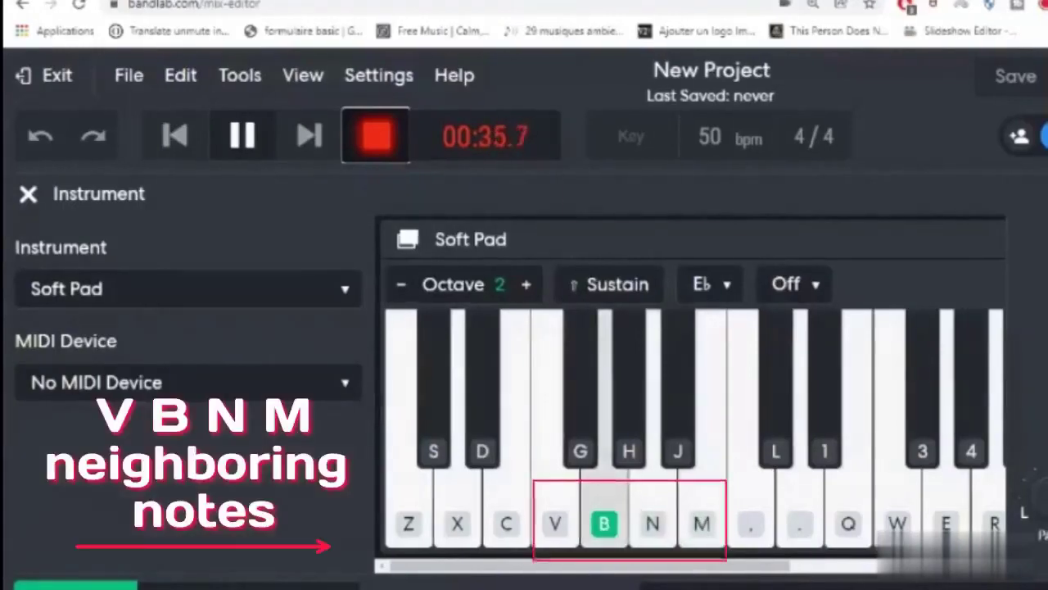
key(v)
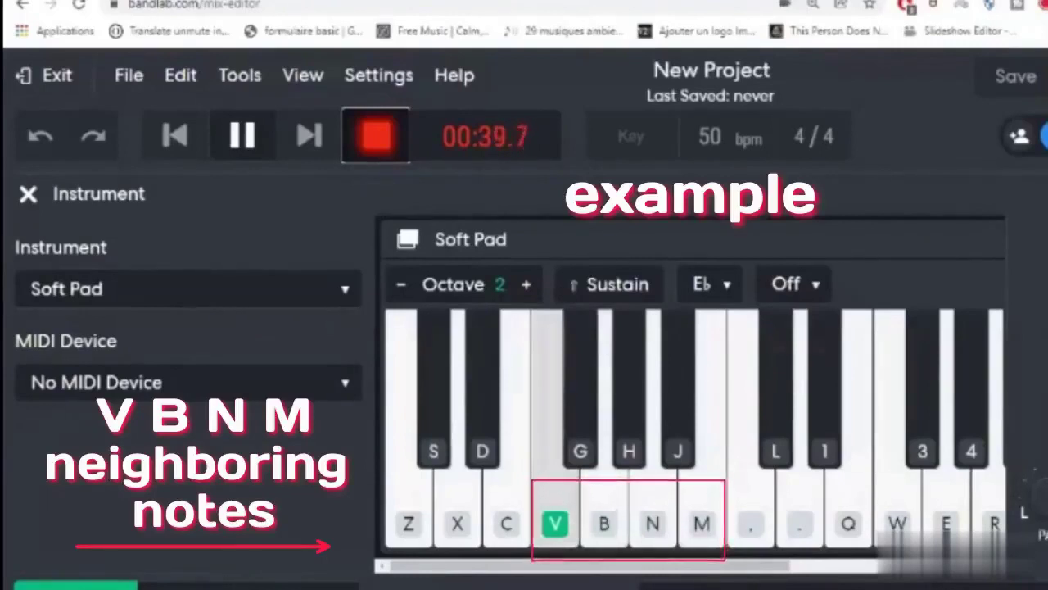
key(b)
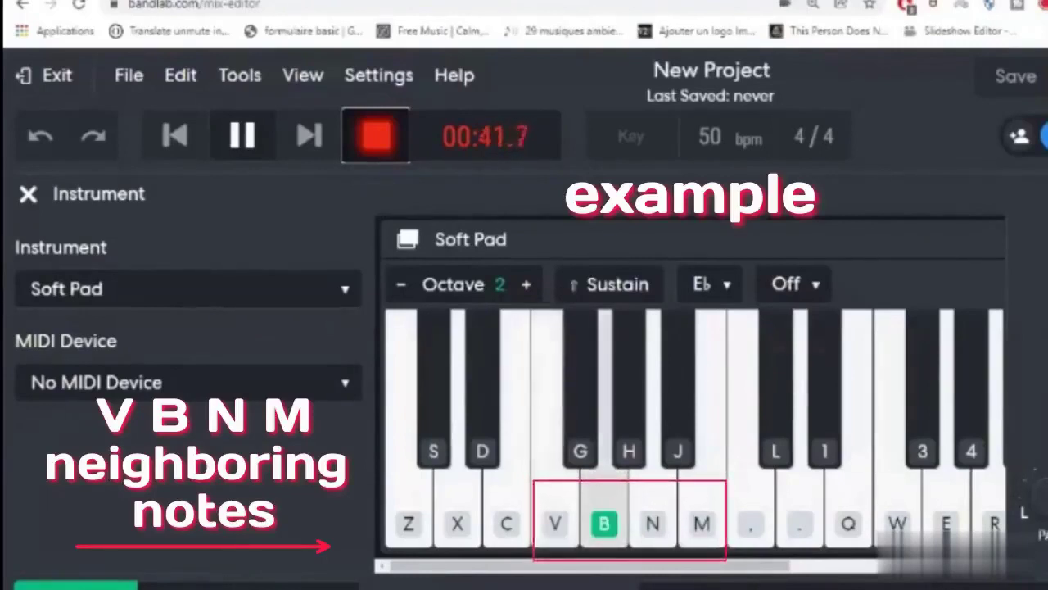
key(n)
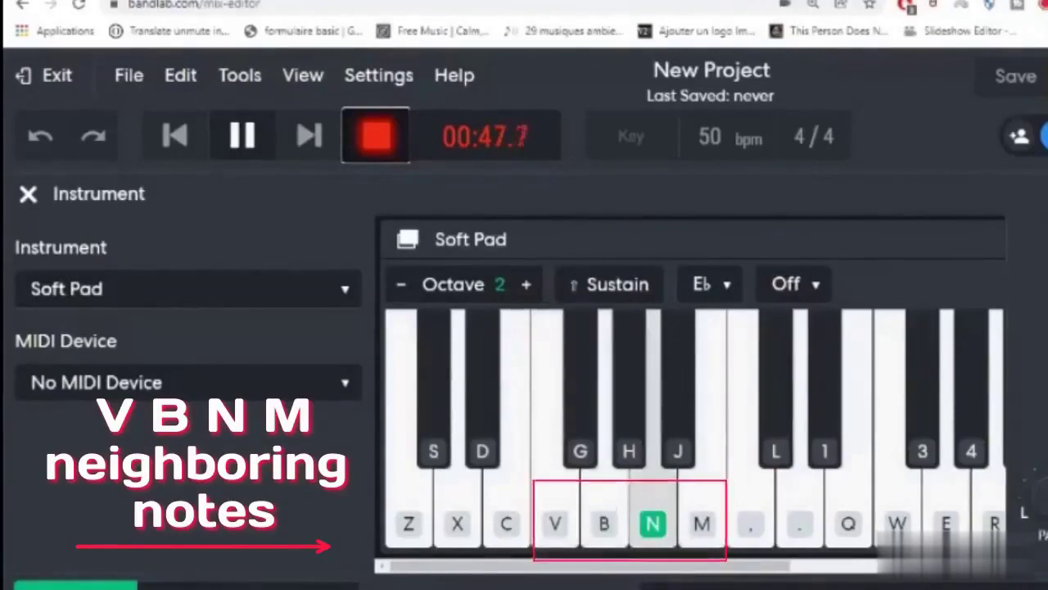
key(comma)
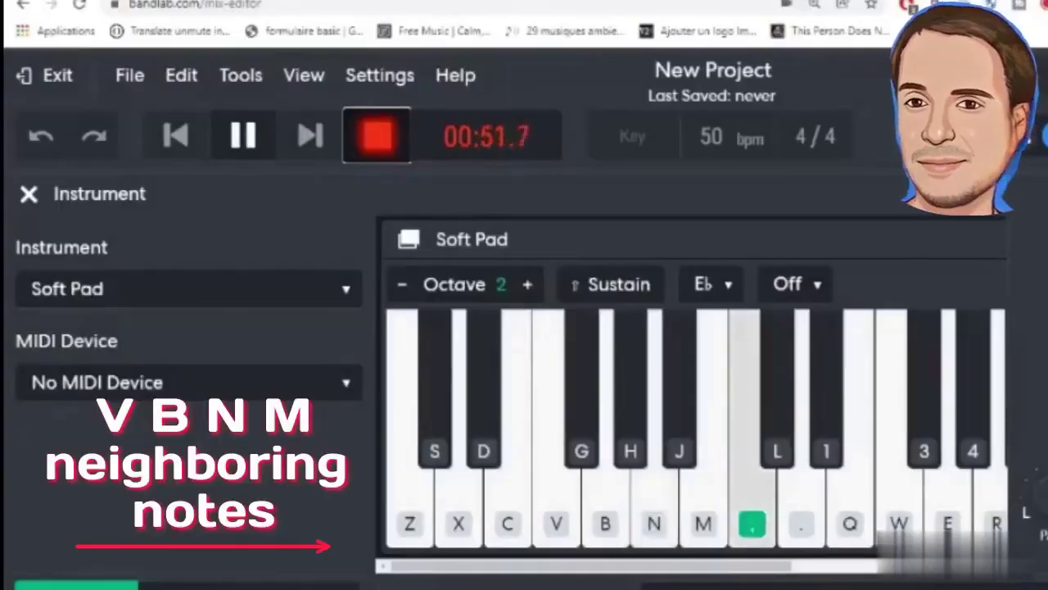
key(m)
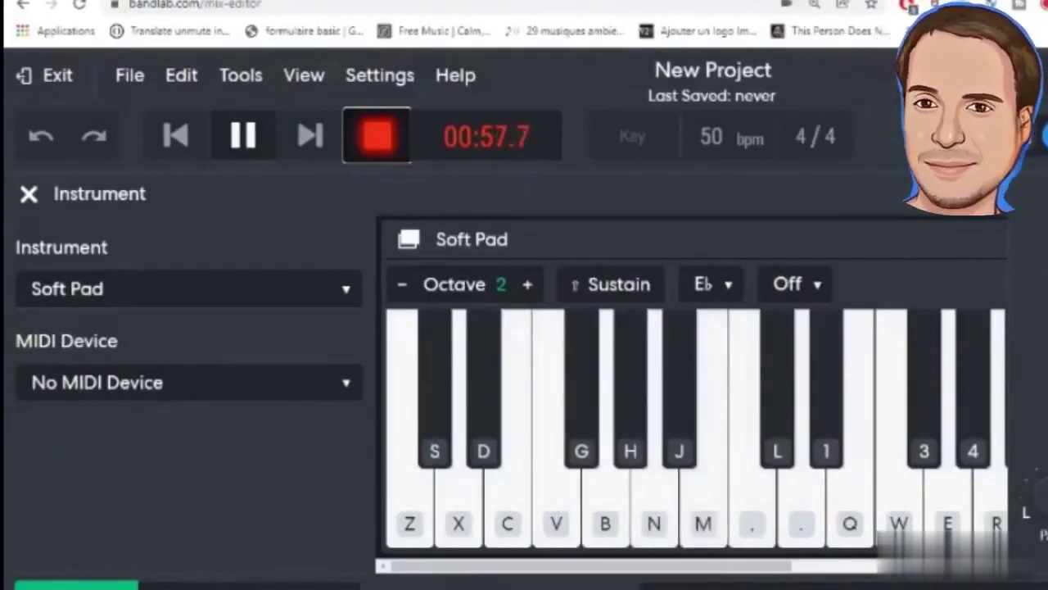
key(space)
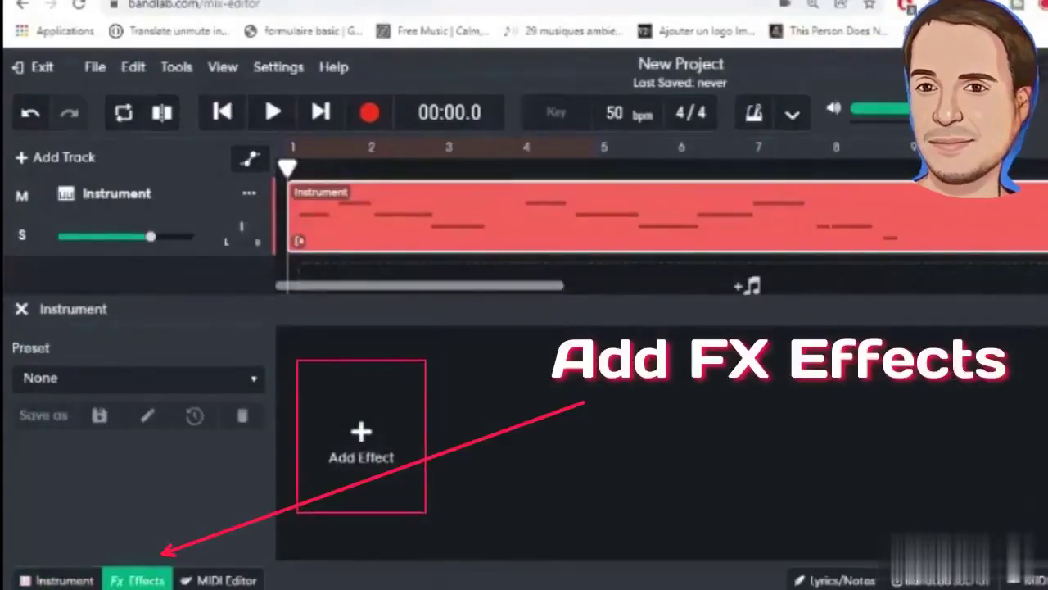
Step: Add a D-Delay effect to the recorded instrument track
click(361, 442)
mouse_move(322, 441)
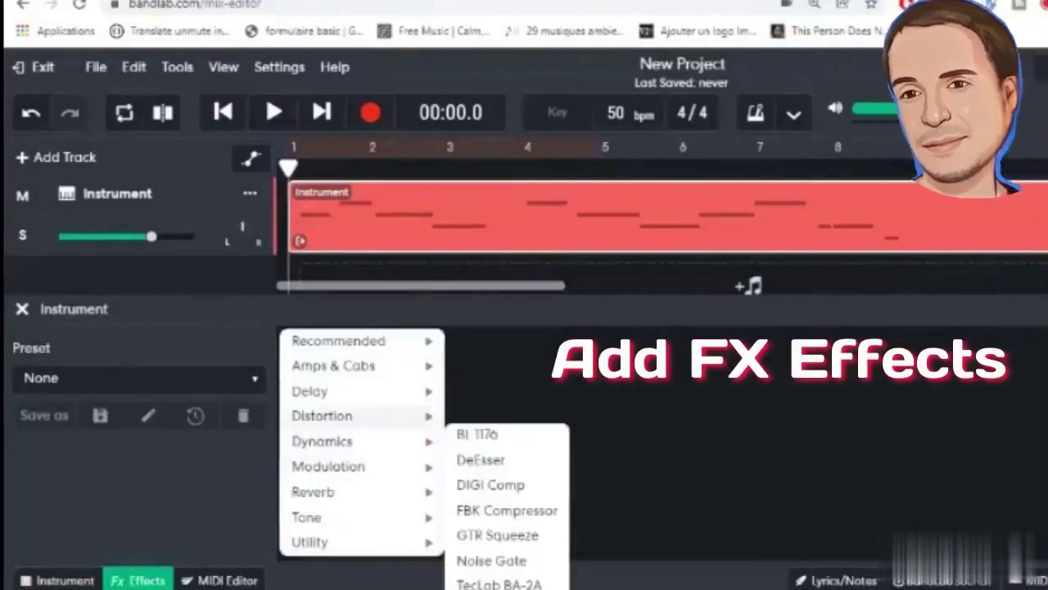
mouse_move(311, 390)
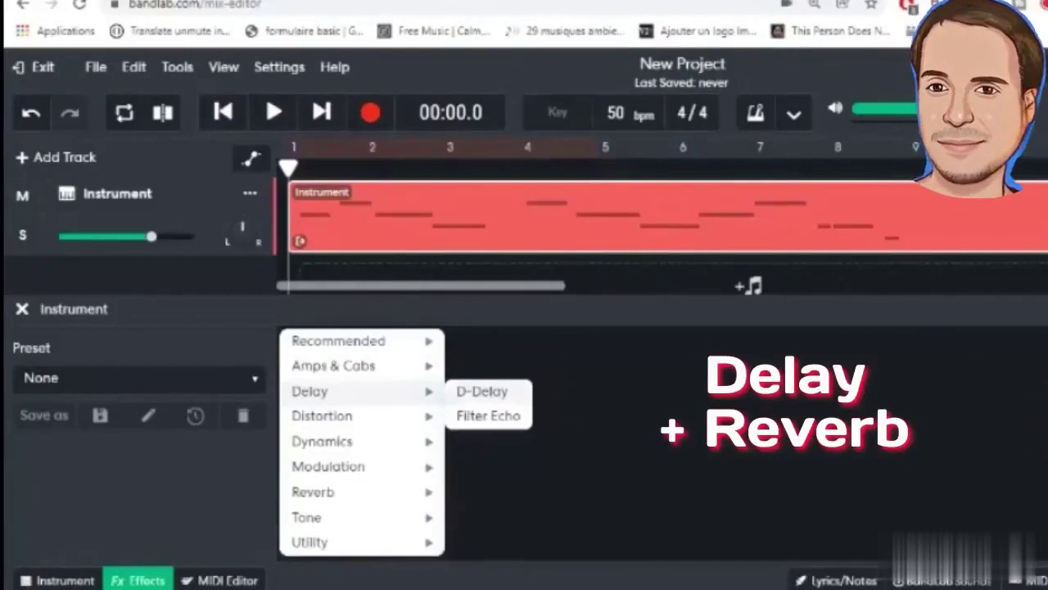
click(482, 391)
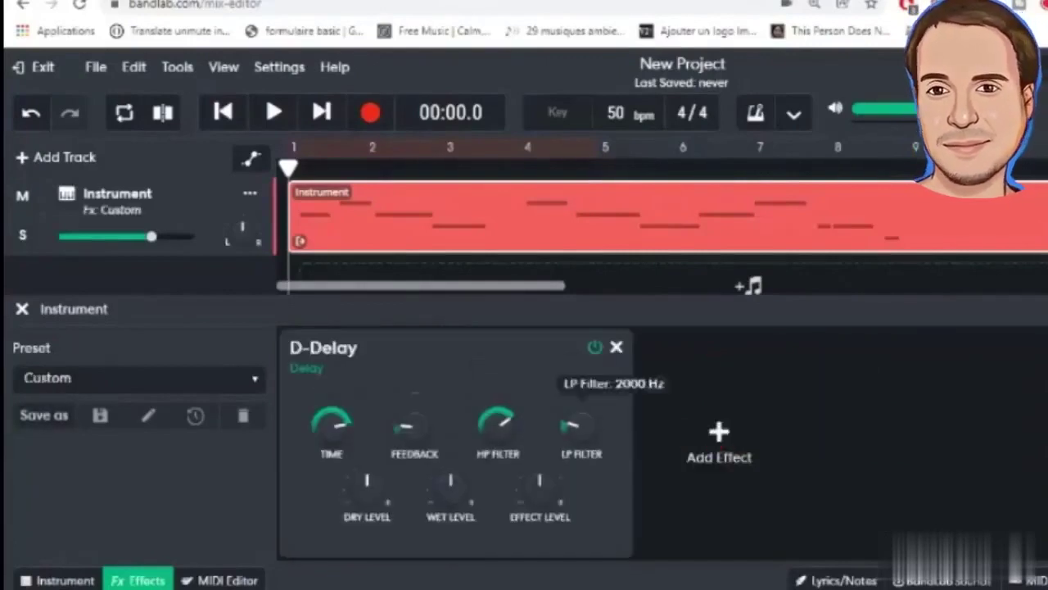
Step: Add a Studio Reverb after the D-Delay and lower its mix to the middle of the dial
click(718, 464)
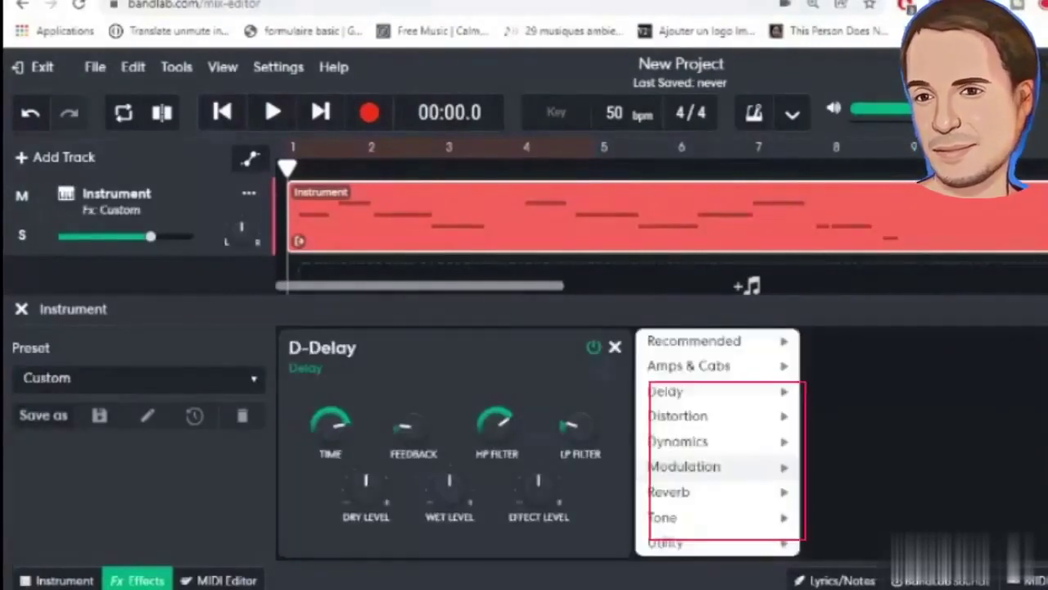
mouse_move(718, 467)
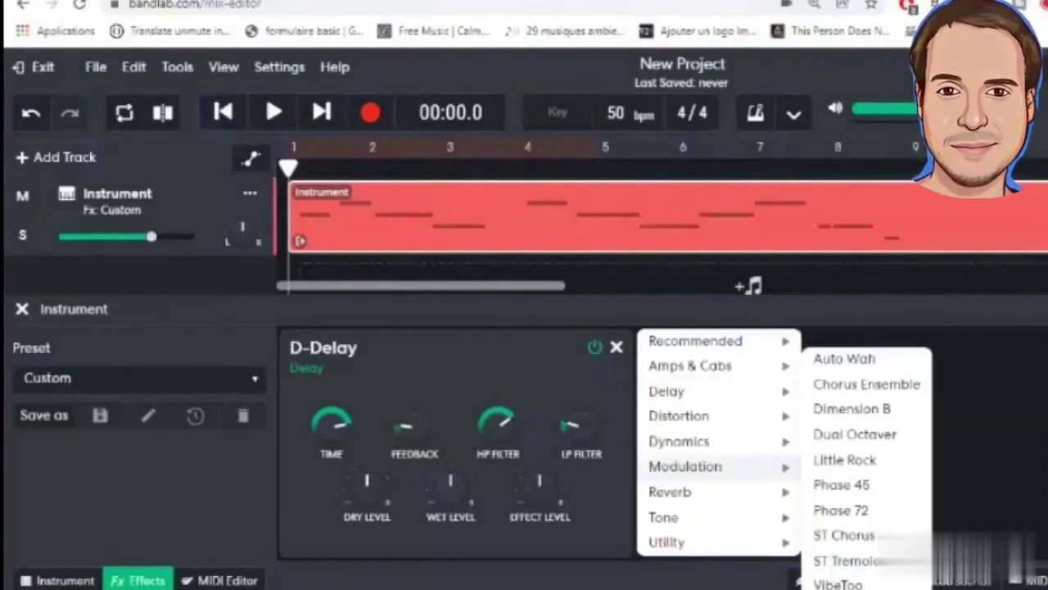
mouse_move(680, 492)
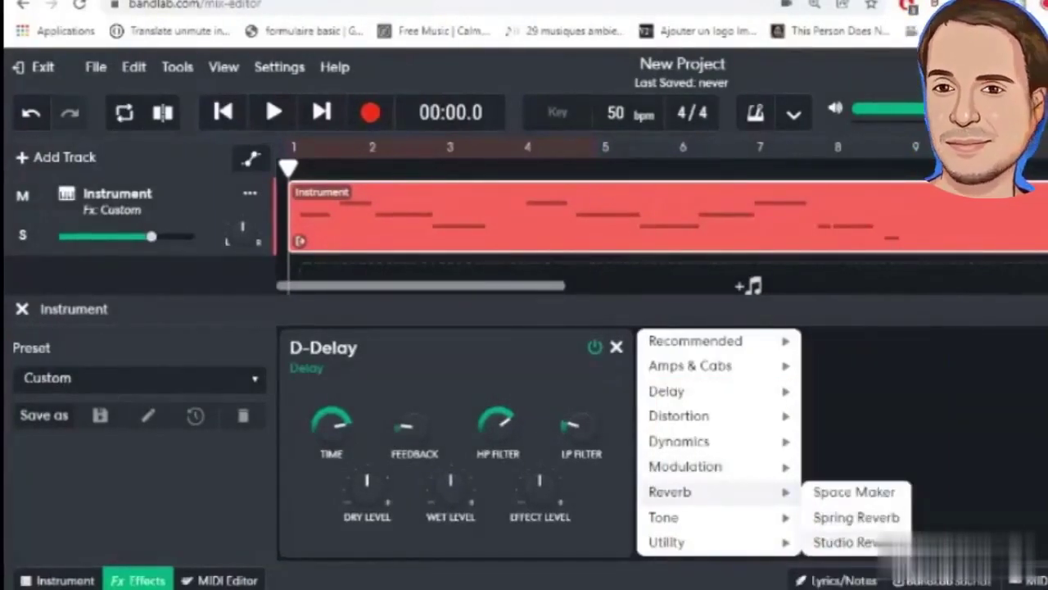
click(852, 542)
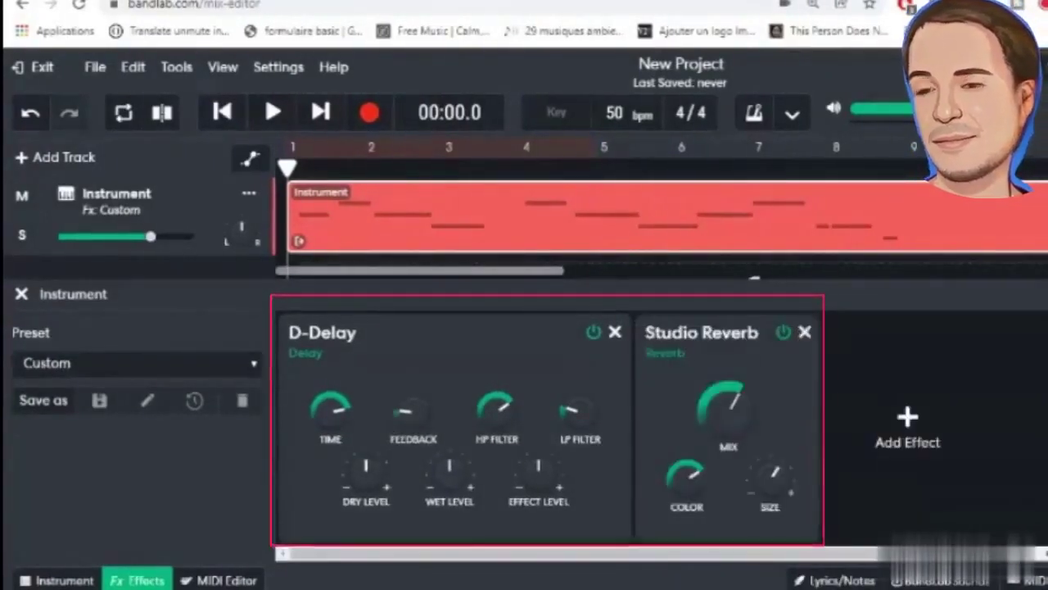
mouse_move(725, 401)
drag(728, 407, 728, 411)
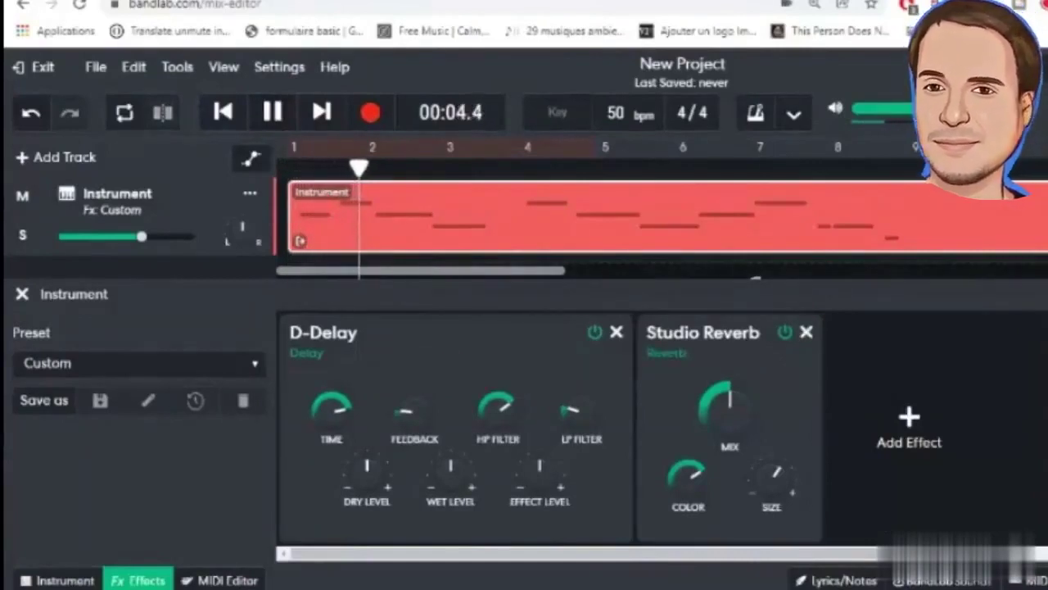
key(XF86AudioRaiseVolume)
key(XF86AudioRaiseVolume)
key(XF86AudioRaiseVolume)
key(XF86AudioRaiseVolume)
key(XF86AudioRaiseVolume)
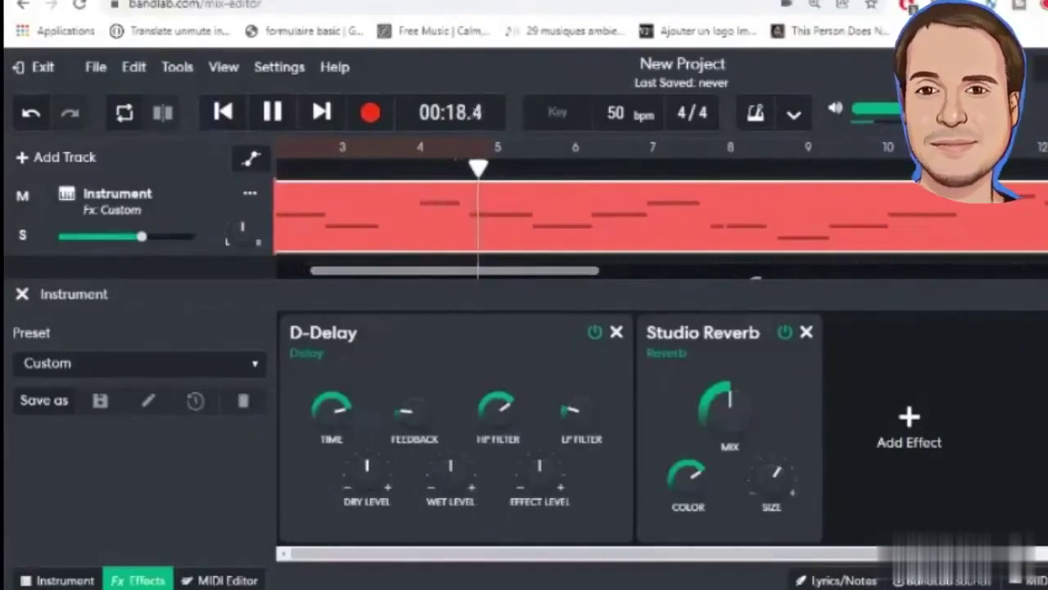
key(XF86AudioRaiseVolume)
key(XF86AudioRaiseVolume)
key(XF86AudioRaiseVolume)
key(XF86AudioRaiseVolume)
key(XF86AudioRaiseVolume)
key(XF86AudioRaiseVolume)
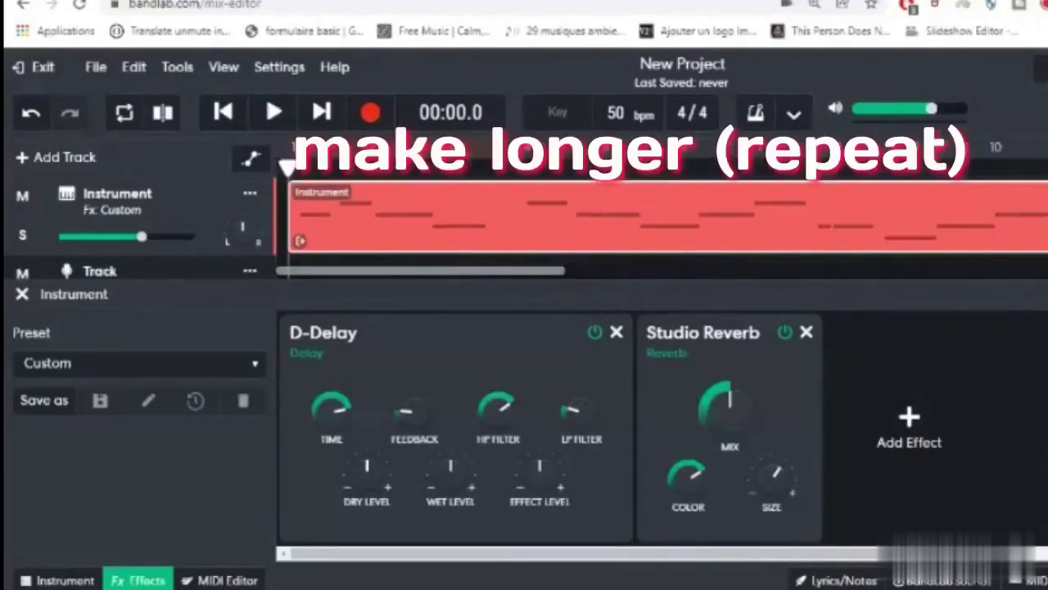
Step: Make the recorded Instrument region longer by looping it repeatedly along the timeline, past bar 31
key(minus)
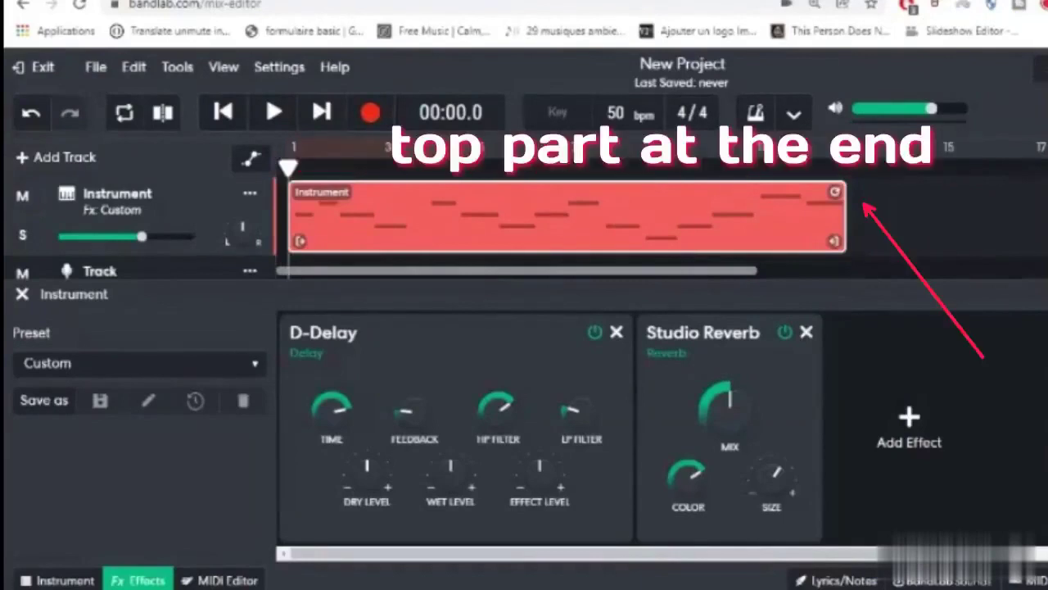
drag(835, 192, 1047, 191)
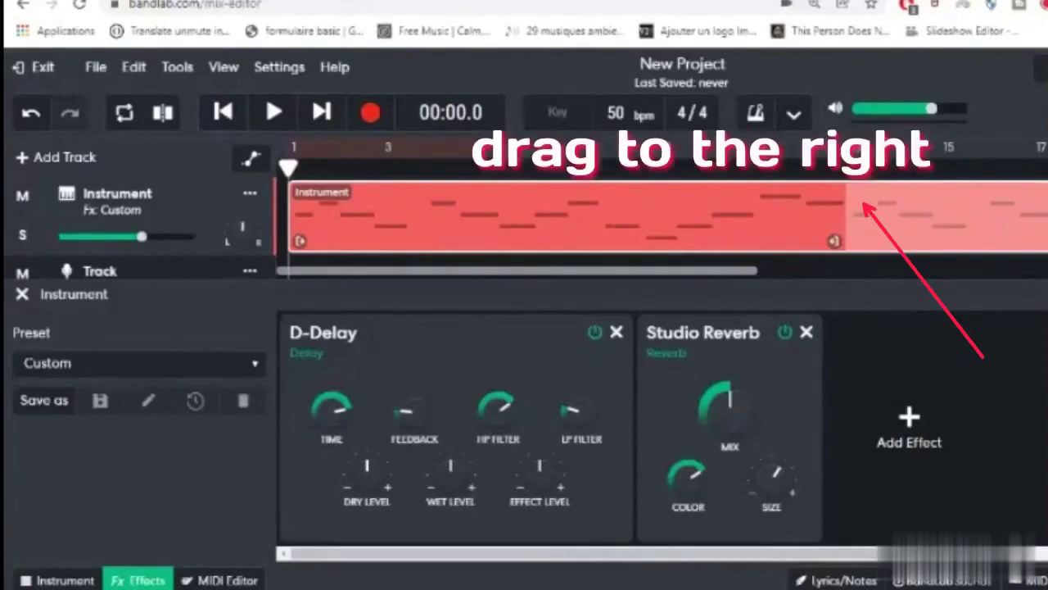
drag(655, 270, 849, 271)
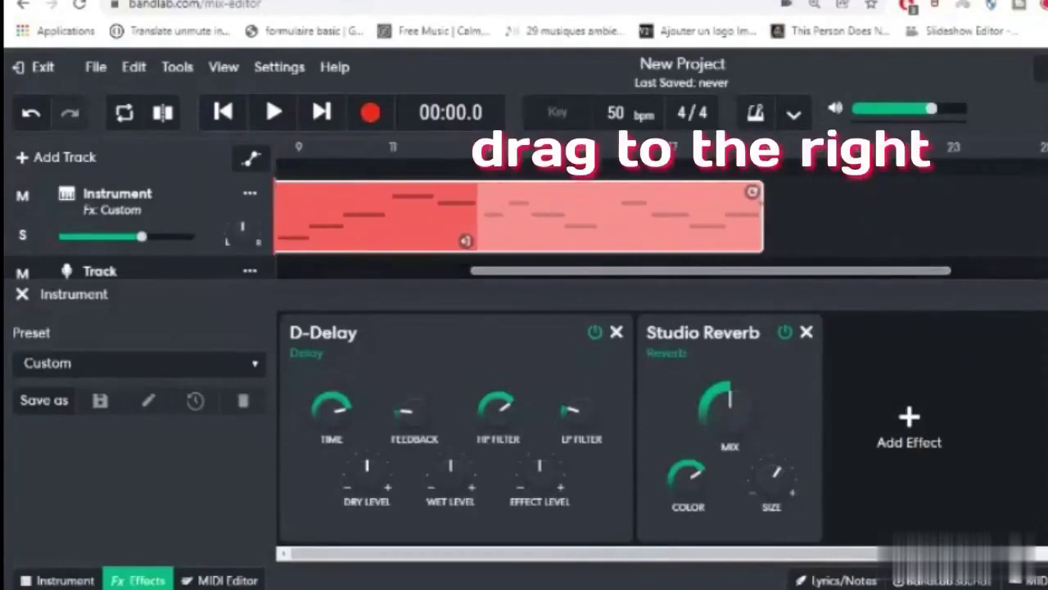
drag(753, 191, 1001, 192)
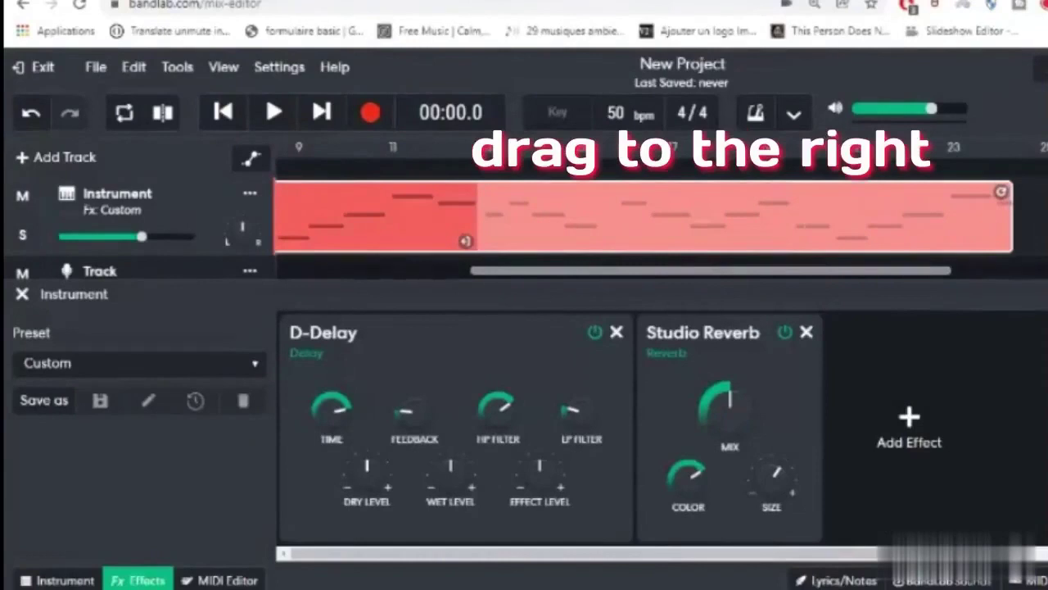
scroll(524, 214, right, 5)
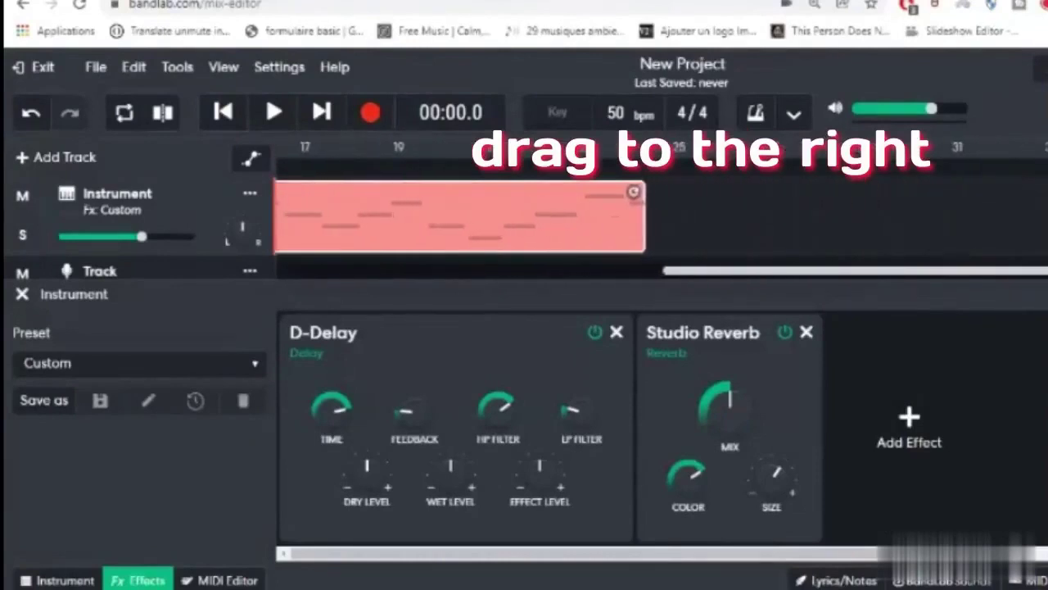
drag(634, 192, 1047, 192)
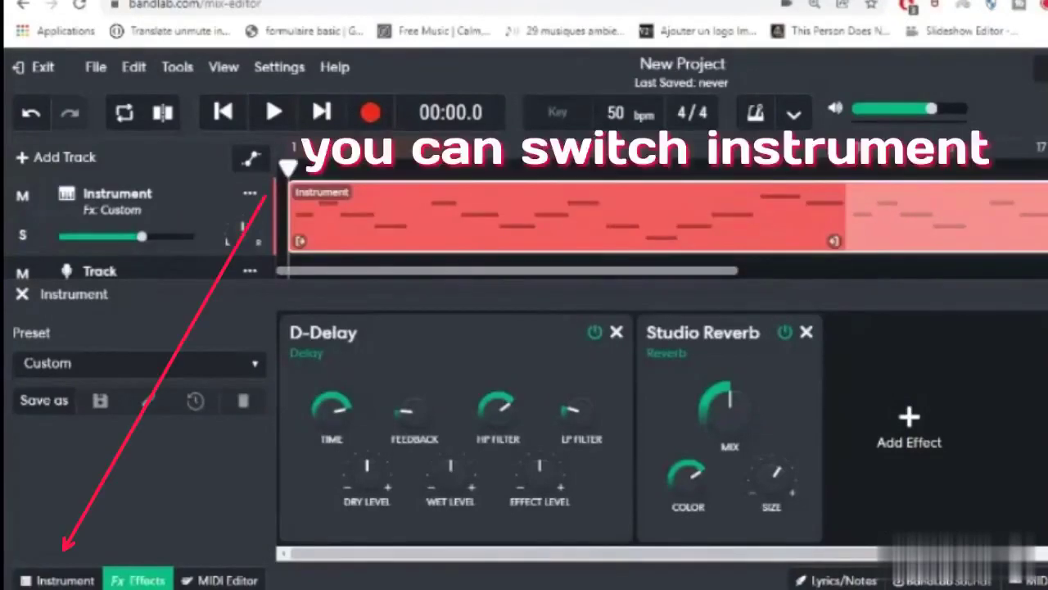
Step: Switch the track's instrument from Soft Pad to the Marimba from the Percussion category, and play back part of the track
click(57, 580)
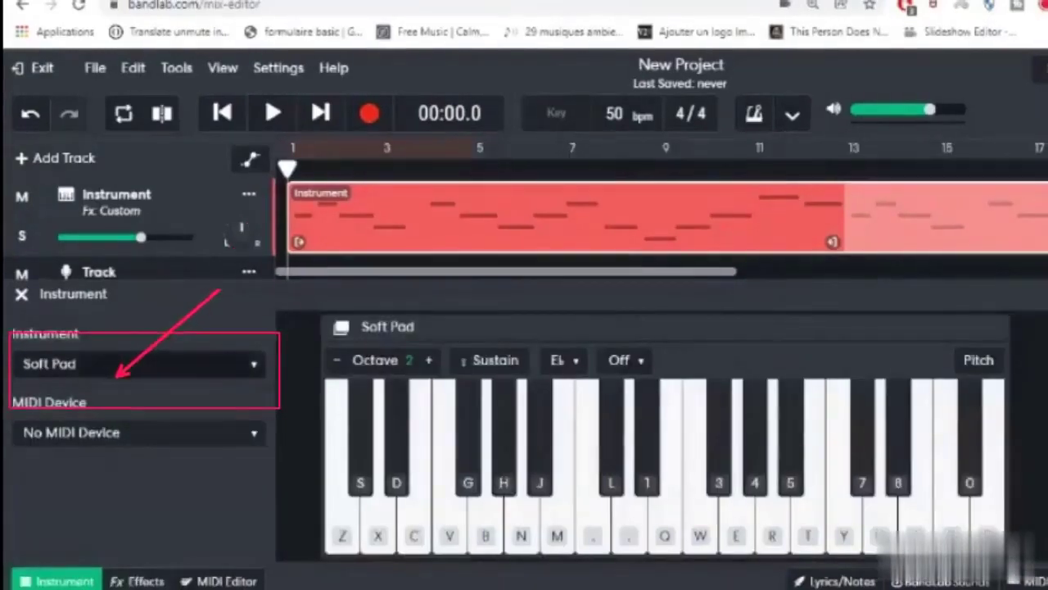
click(246, 363)
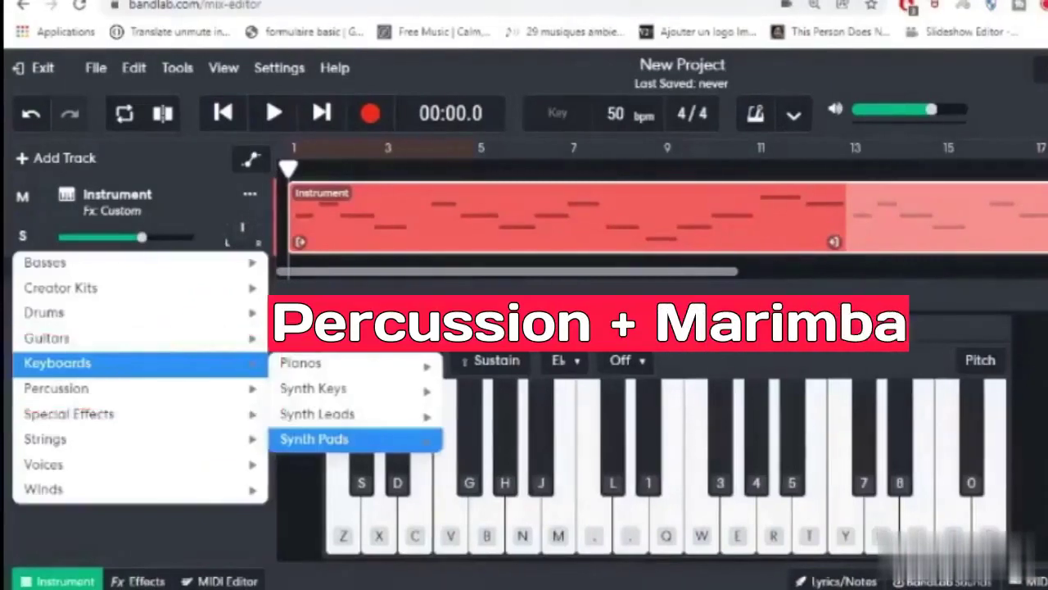
mouse_move(123, 389)
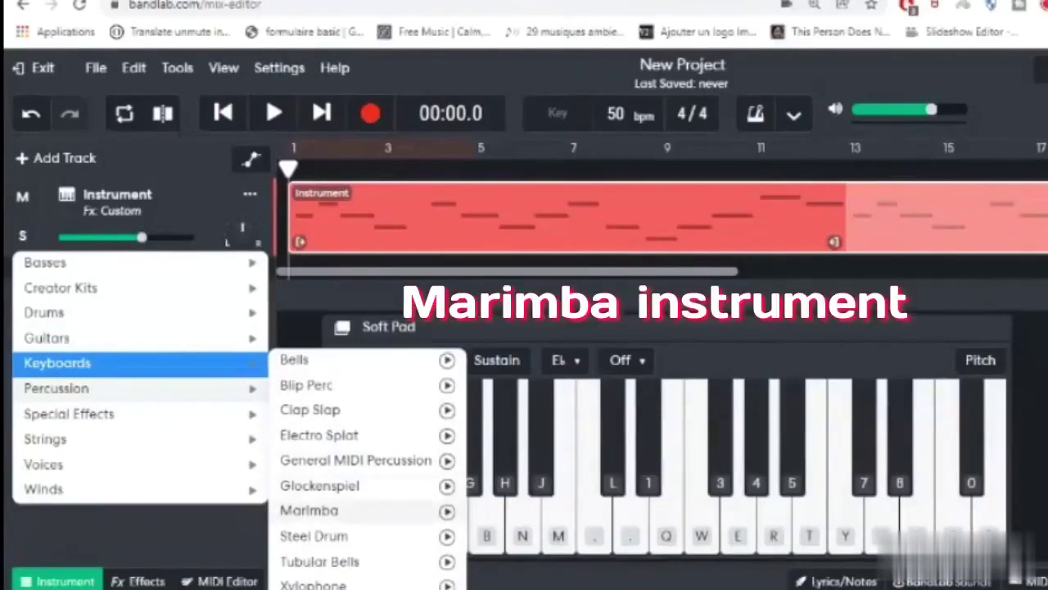
click(309, 509)
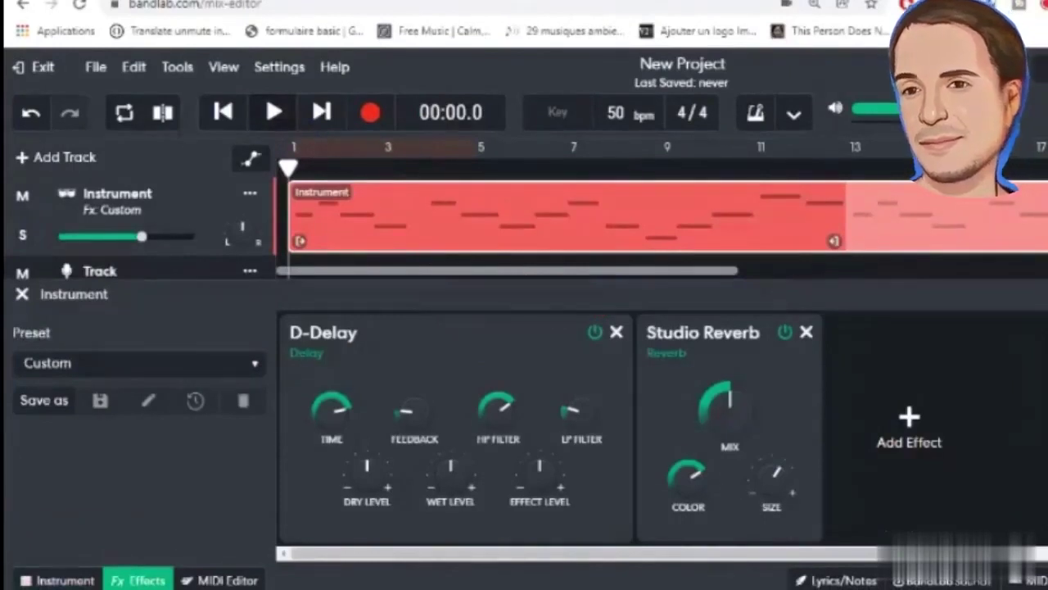
click(273, 112)
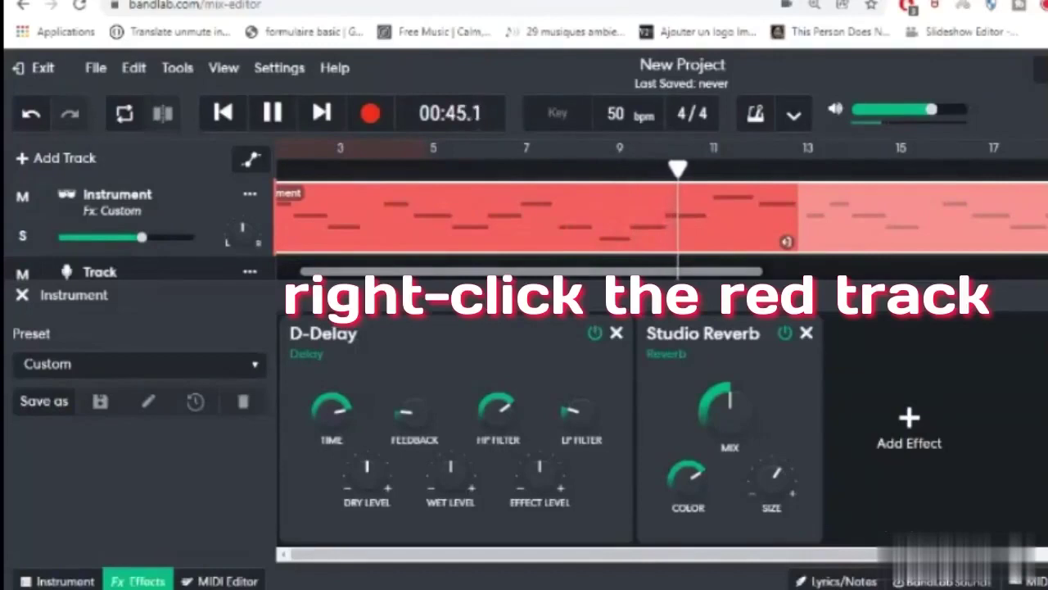
key(space)
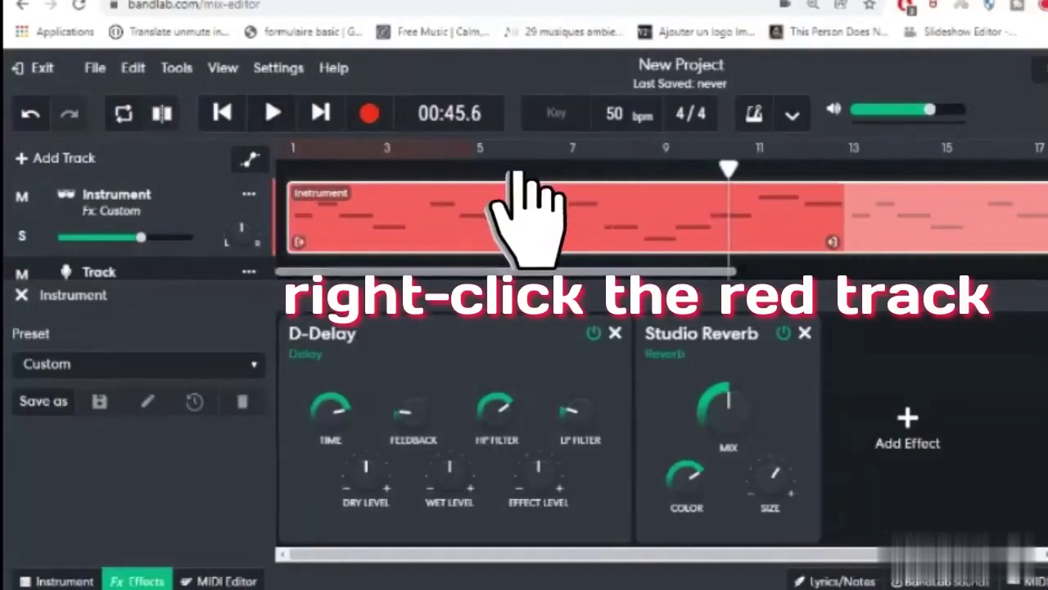
Step: Export the looped marimba Instrument region as a WAV file
right_click(512, 188)
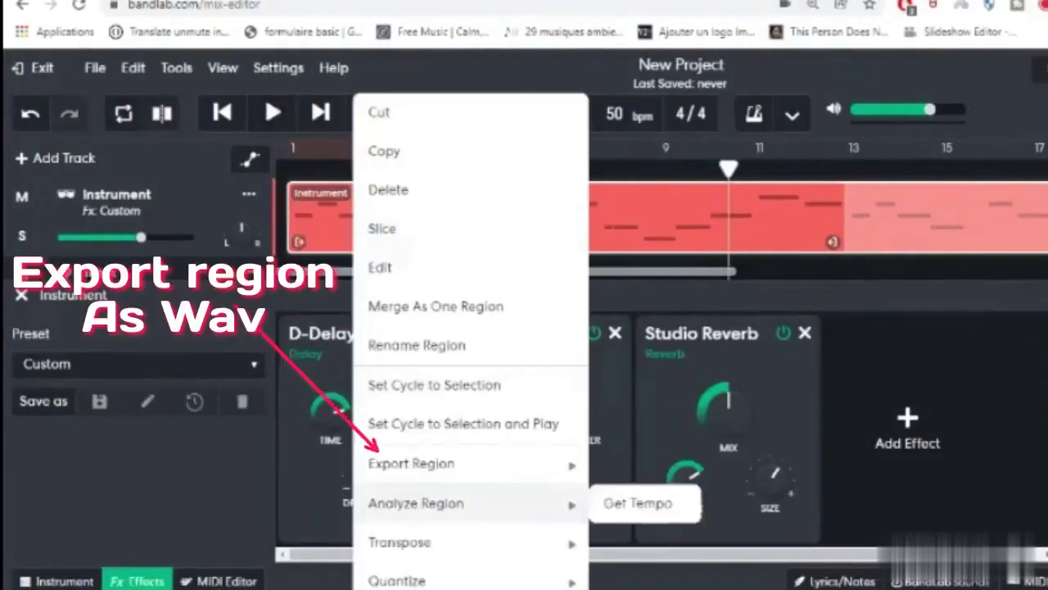
mouse_move(412, 464)
click(627, 502)
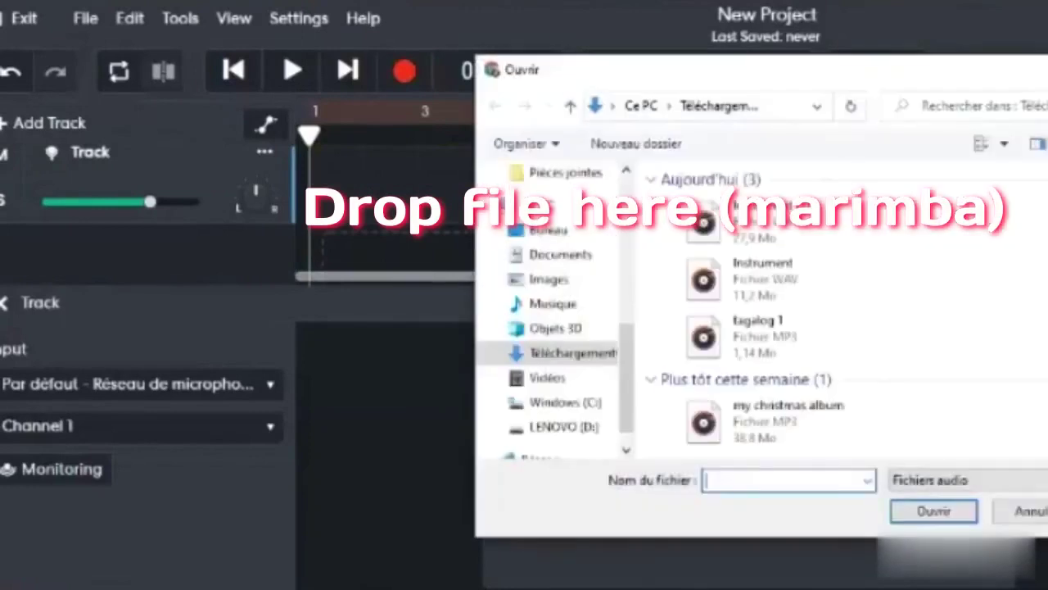
Step: Import the exported marimba WAV file onto an audio track and play the final mix with the instrument track
click(778, 220)
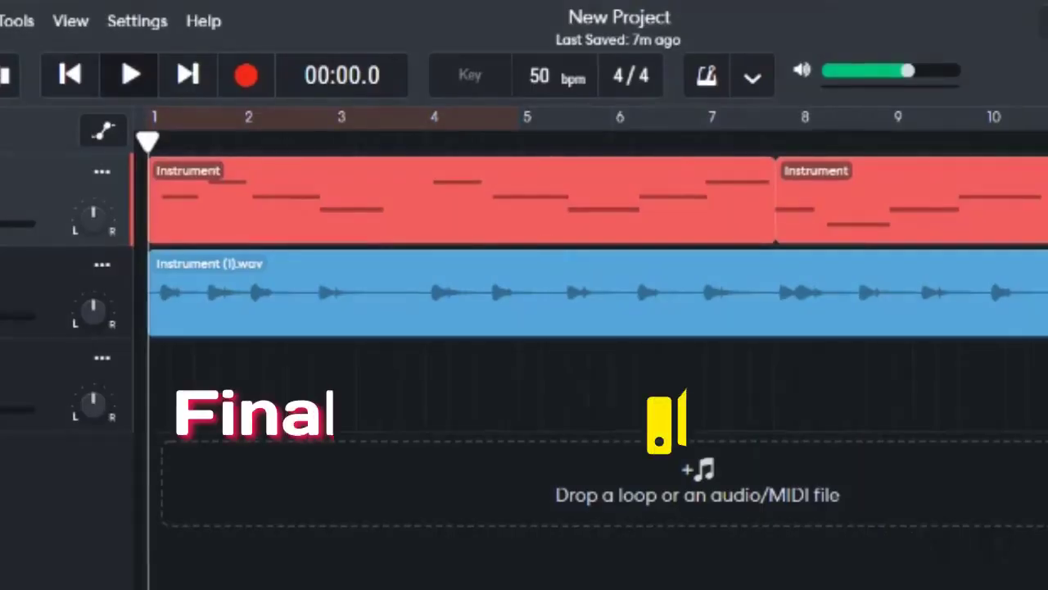
key(space)
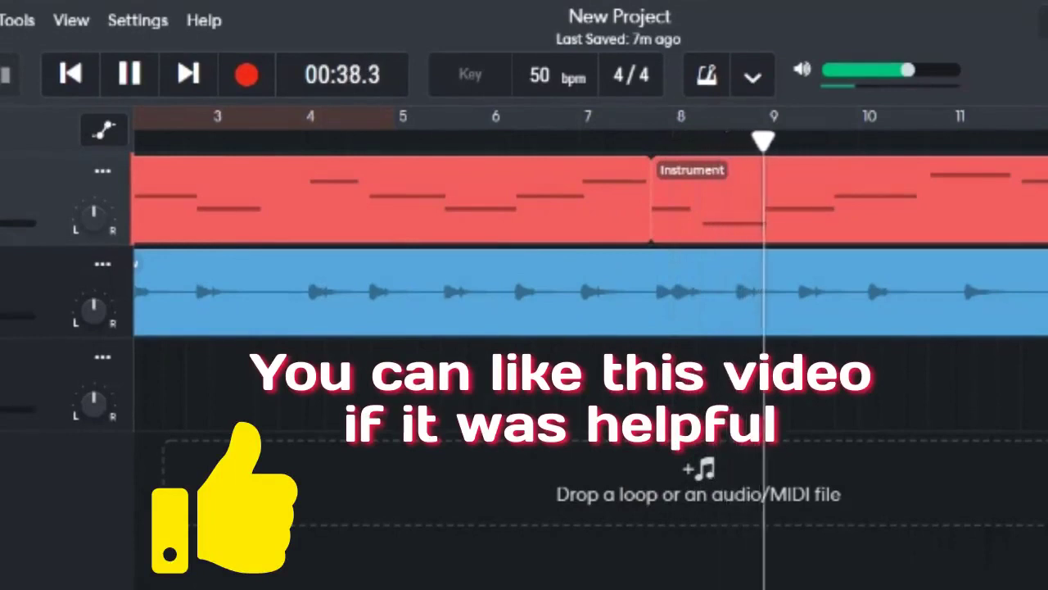
mouse_move(558, 587)
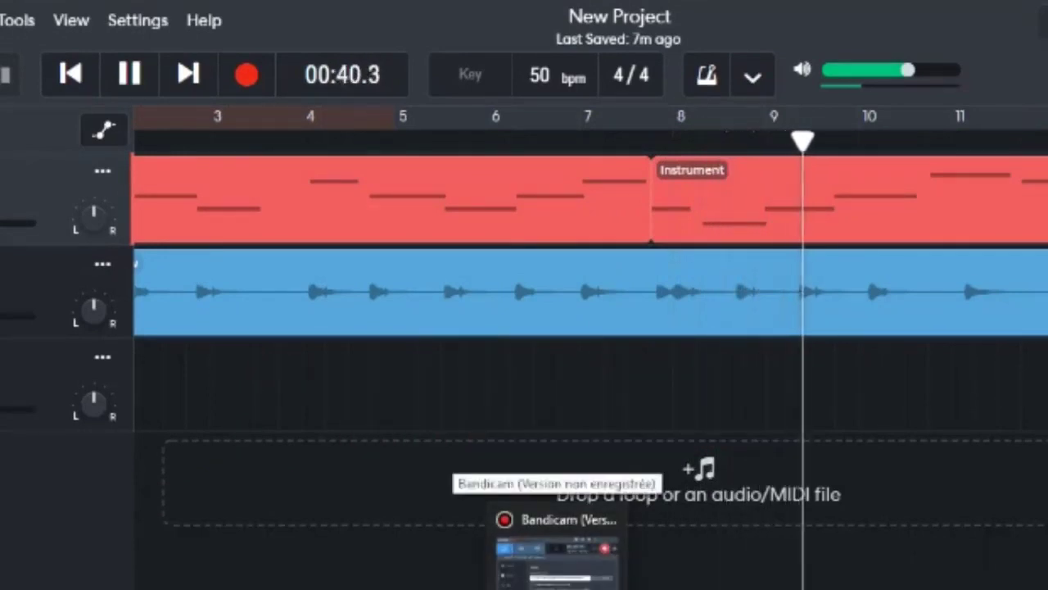